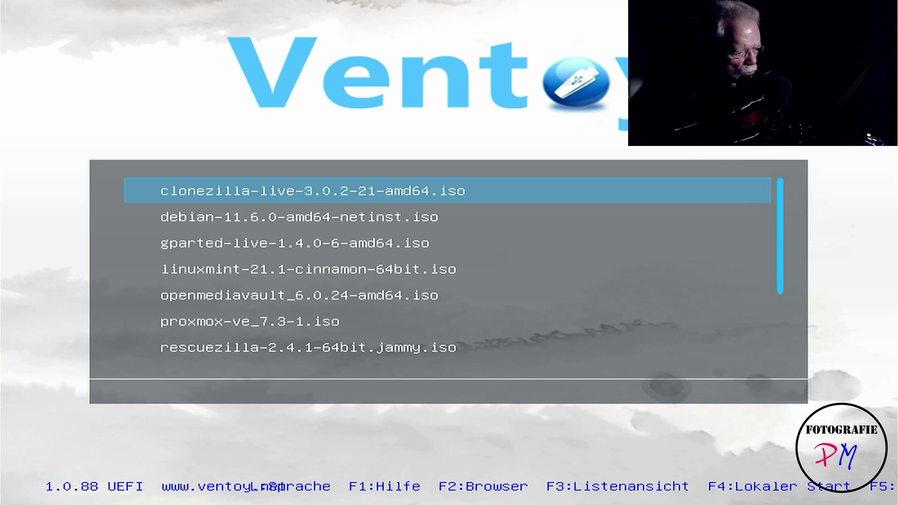
Boot the tiny11 b1.iso image from the Ventoy menu in normal mode.
{"action": "key", "text": "Up"}
{"action": "key", "text": "Up"}
{"action": "key", "text": "Up"}
{"action": "key", "text": "Up"}
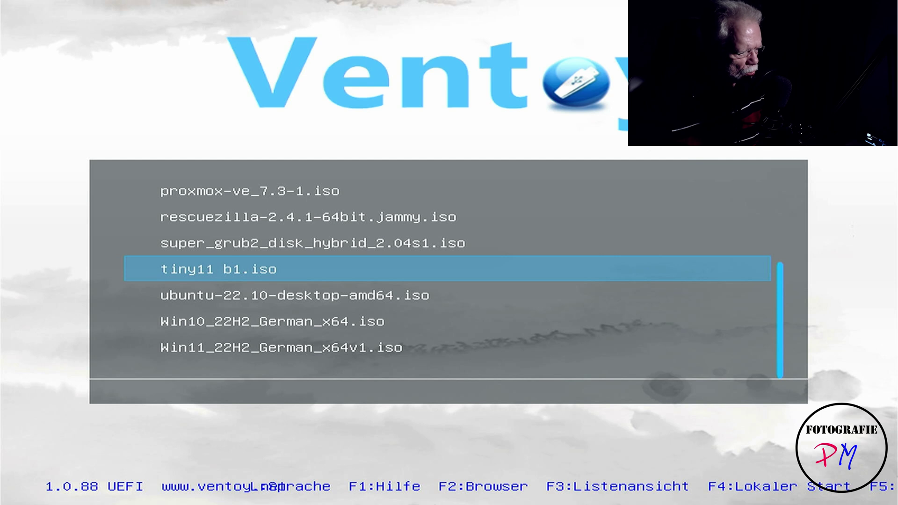
{"action": "key", "text": "Return"}
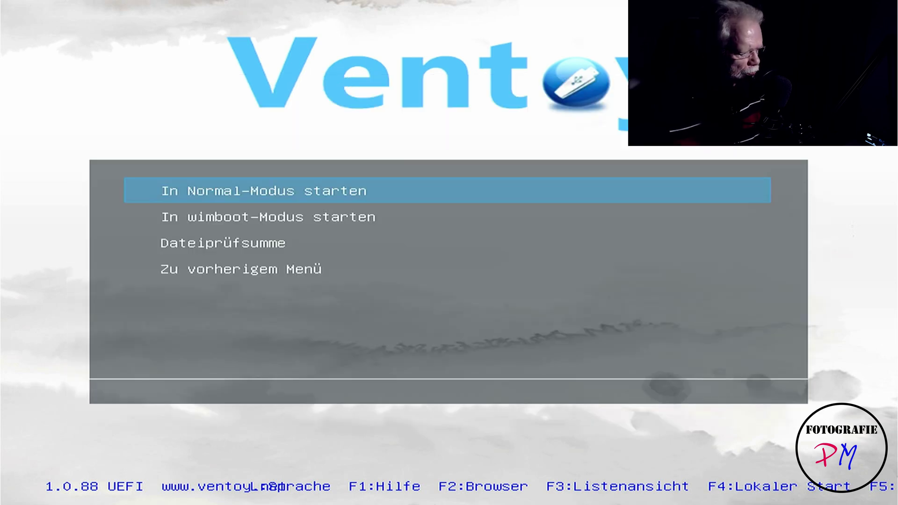
{"action": "key", "text": "Return"}
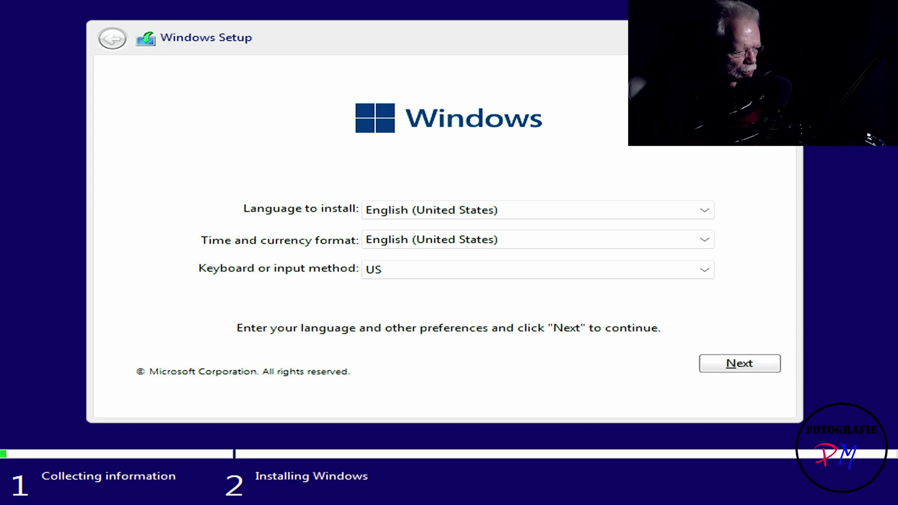
Keep the default language, accept the license terms, and install to Drive 0's 443.2 GB unallocated space.
{"action": "left_click", "coordinate": [728, 367]}
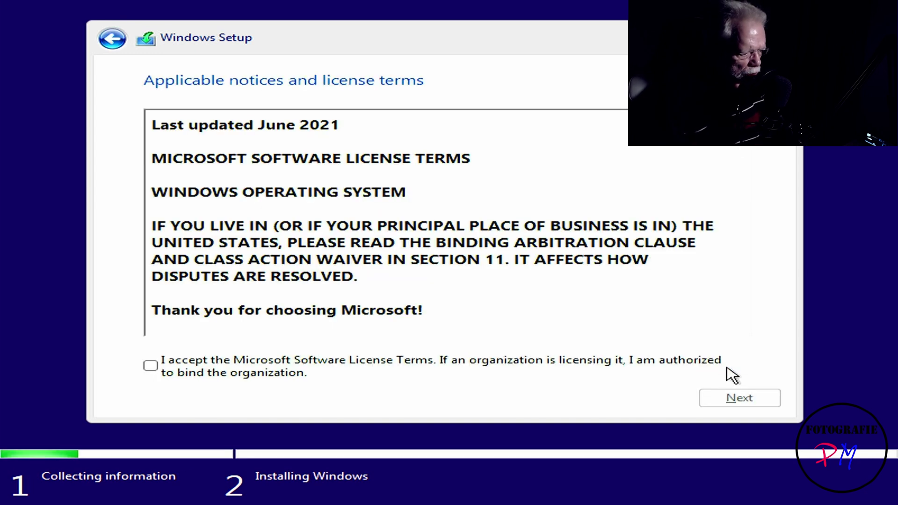
{"action": "left_click", "coordinate": [183, 380]}
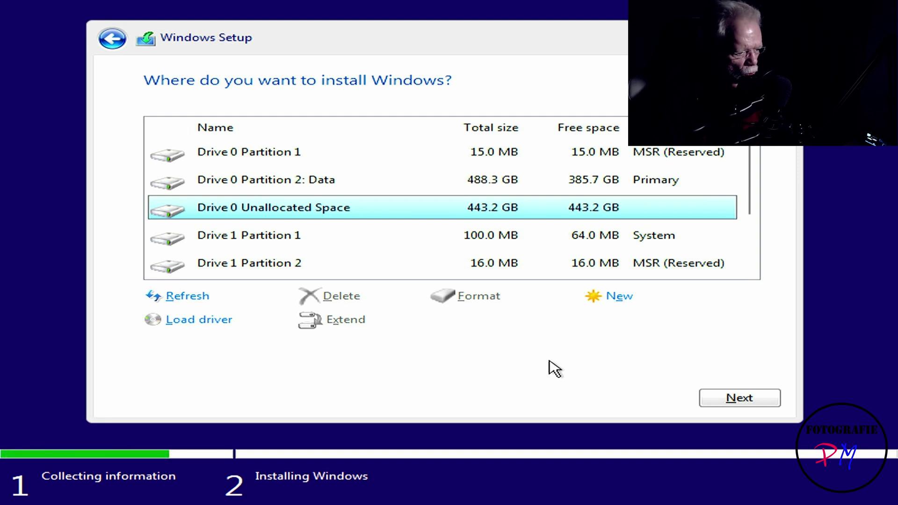
{"action": "left_click", "coordinate": [733, 397]}
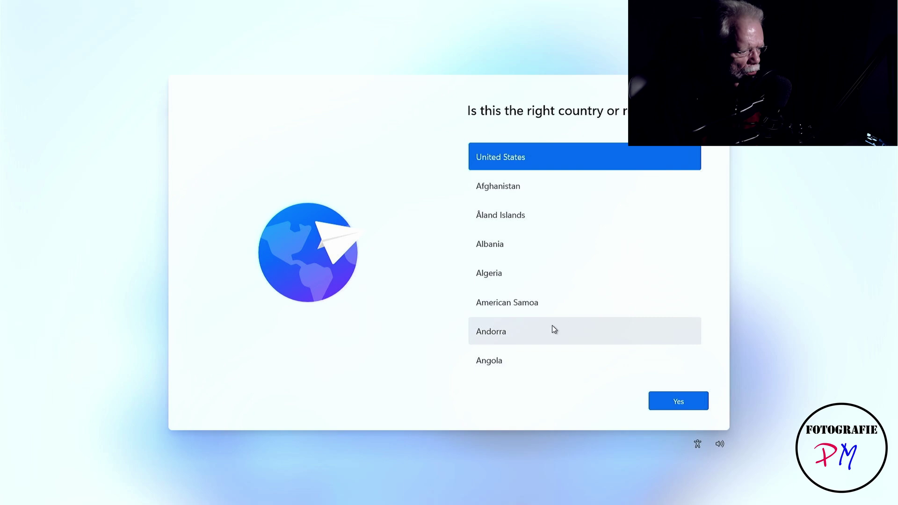
Choose the German keyboard layout and skip adding a second layout.
{"action": "scroll", "coordinate": [585, 313], "scroll_direction": "down", "scroll_amount": 12}
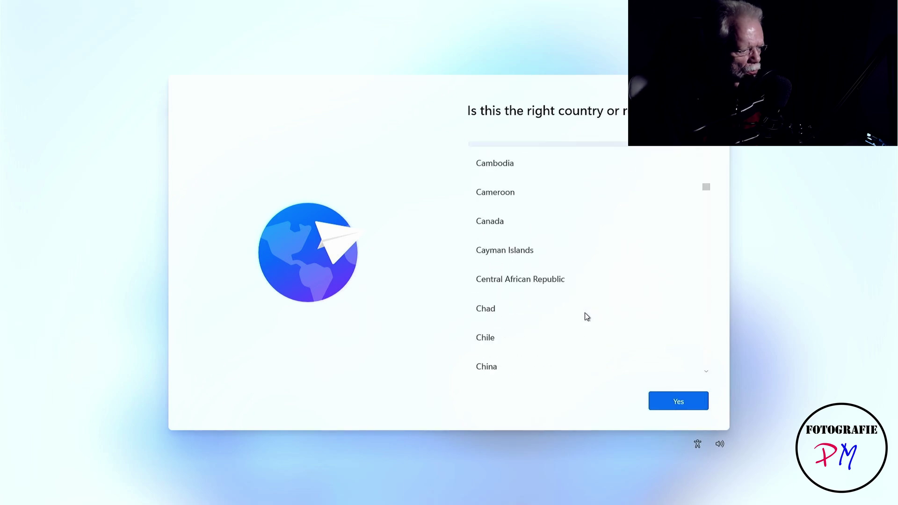
{"action": "scroll", "coordinate": [585, 313], "scroll_direction": "down", "scroll_amount": 10}
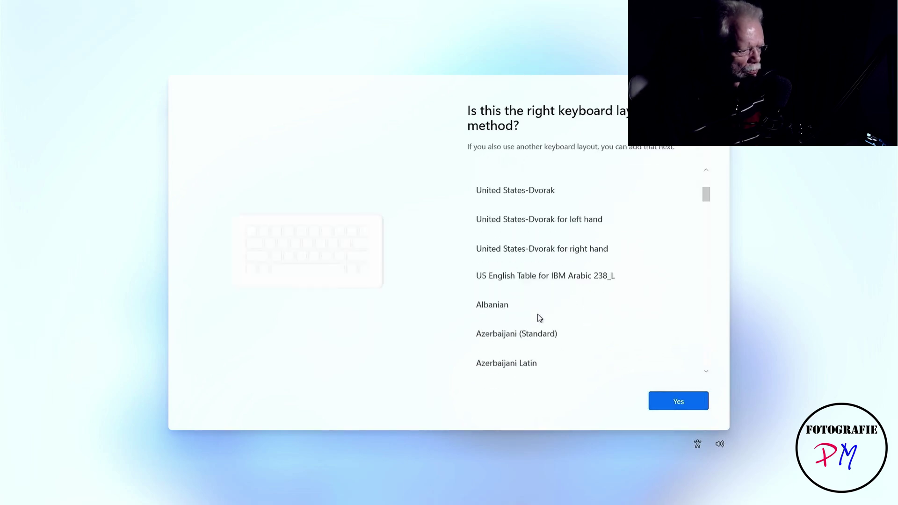
{"action": "scroll", "coordinate": [538, 315], "scroll_direction": "down", "scroll_amount": 10}
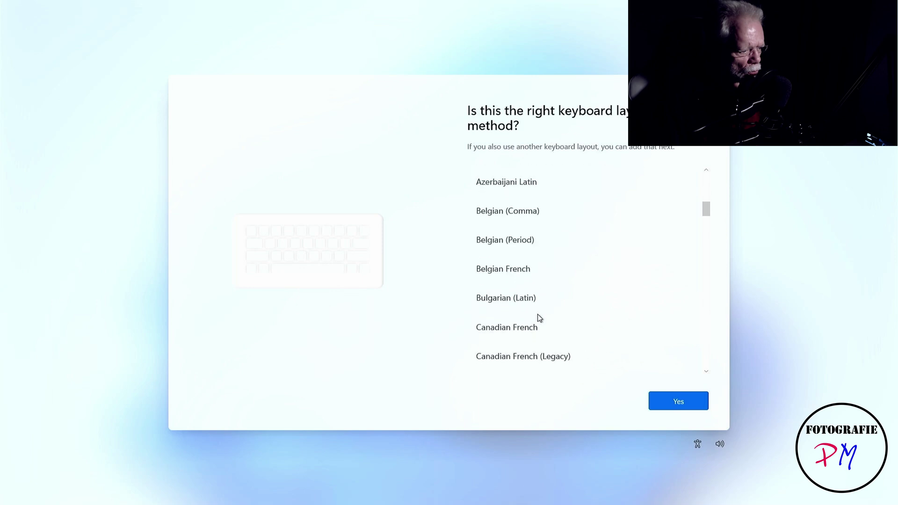
{"action": "scroll", "coordinate": [538, 315], "scroll_direction": "down", "scroll_amount": 6}
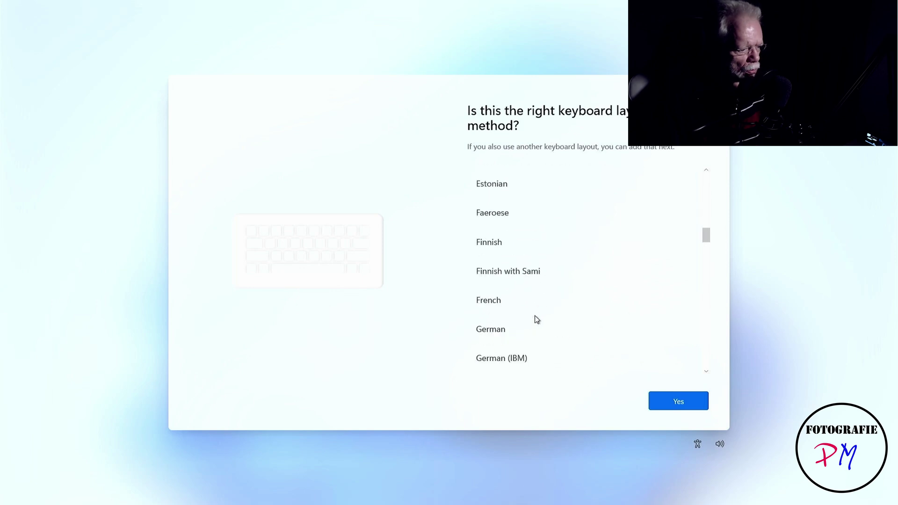
{"action": "left_click", "coordinate": [511, 330]}
{"action": "left_click", "coordinate": [679, 402]}
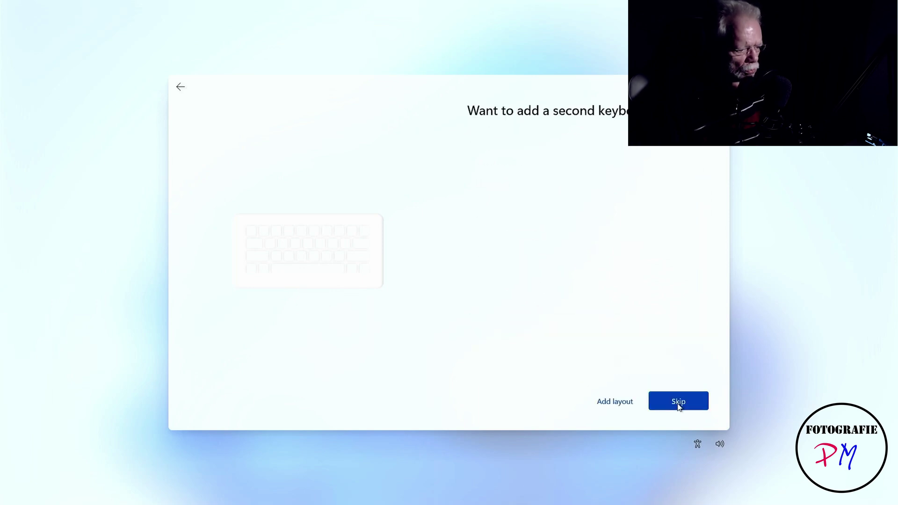
{"action": "left_click", "coordinate": [678, 404]}
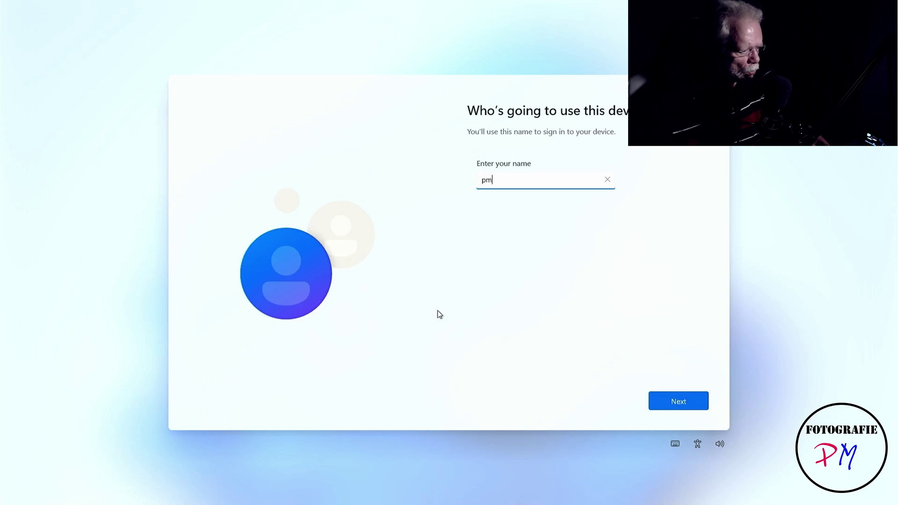
Enter the local account name, then set and confirm the account password.
{"action": "key", "text": "Tab"}
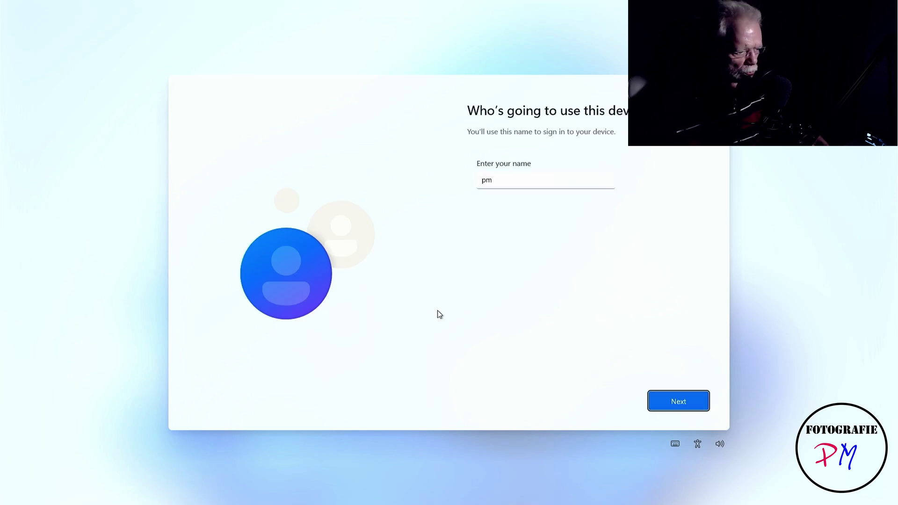
{"action": "key", "text": "Return"}
{"action": "key", "text": "Return"}
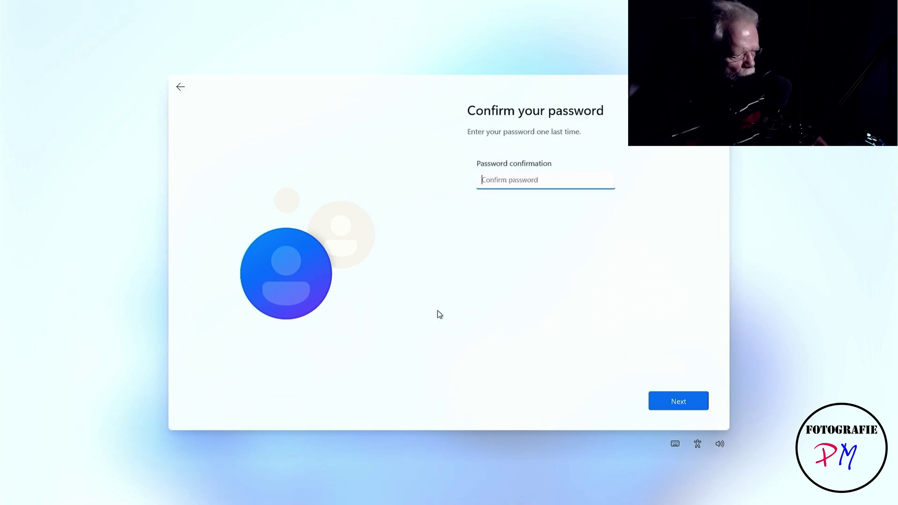
{"action": "key", "text": "Return"}
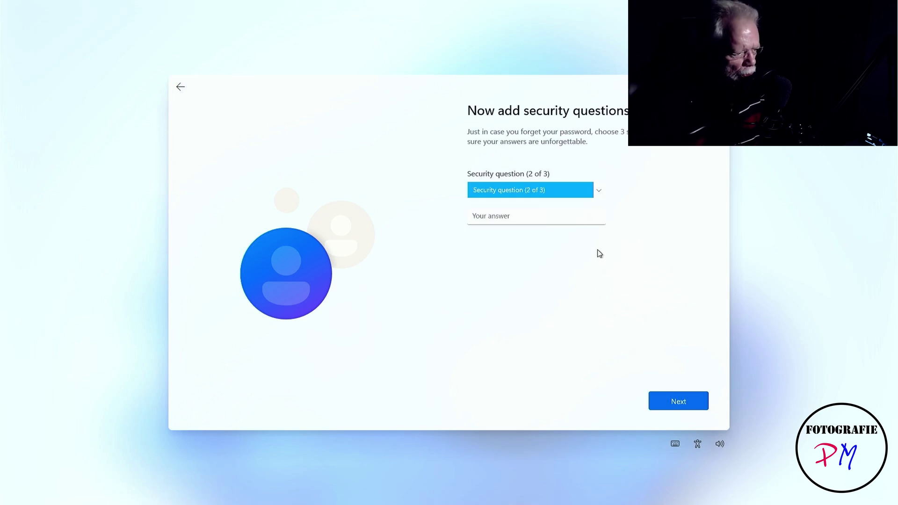
Pick the first pet's name security question, enter its answer, and continue to question three.
{"action": "left_click", "coordinate": [579, 190]}
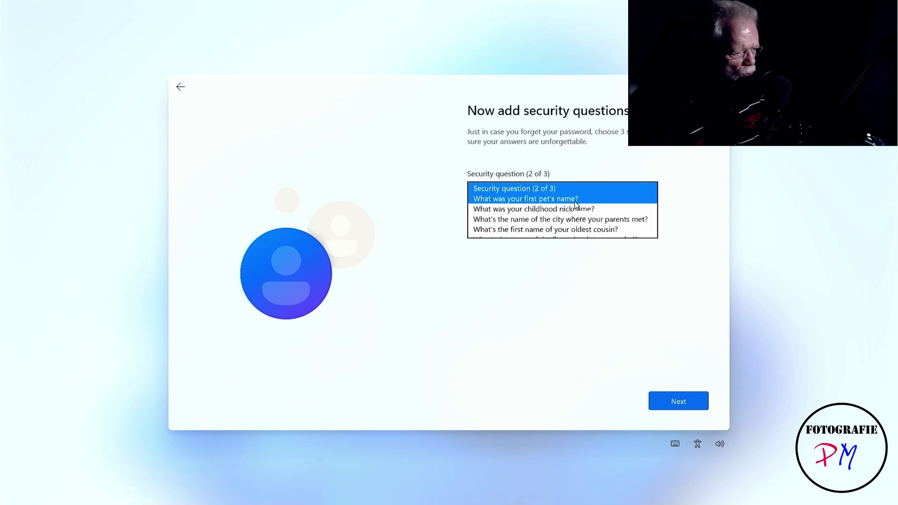
{"action": "left_click", "coordinate": [575, 200]}
{"action": "left_click", "coordinate": [571, 215]}
{"action": "type", "text": "2"}
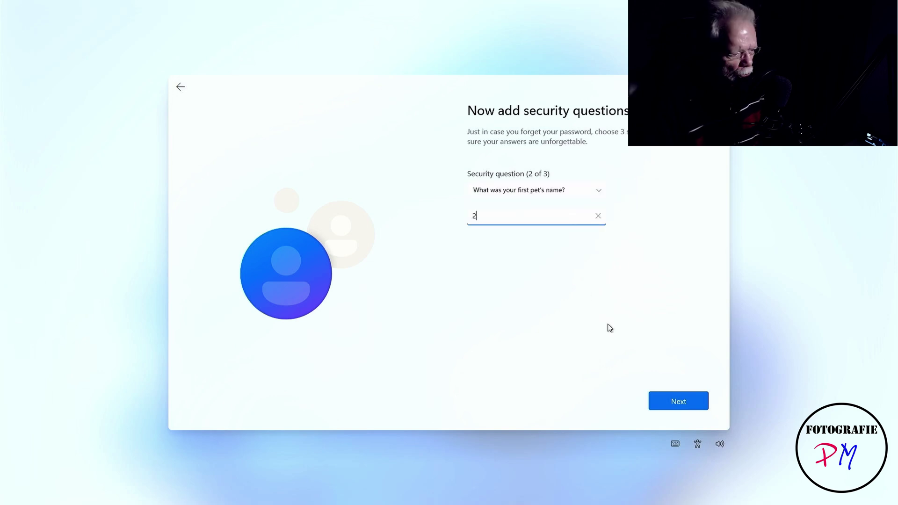
{"action": "left_click", "coordinate": [676, 402]}
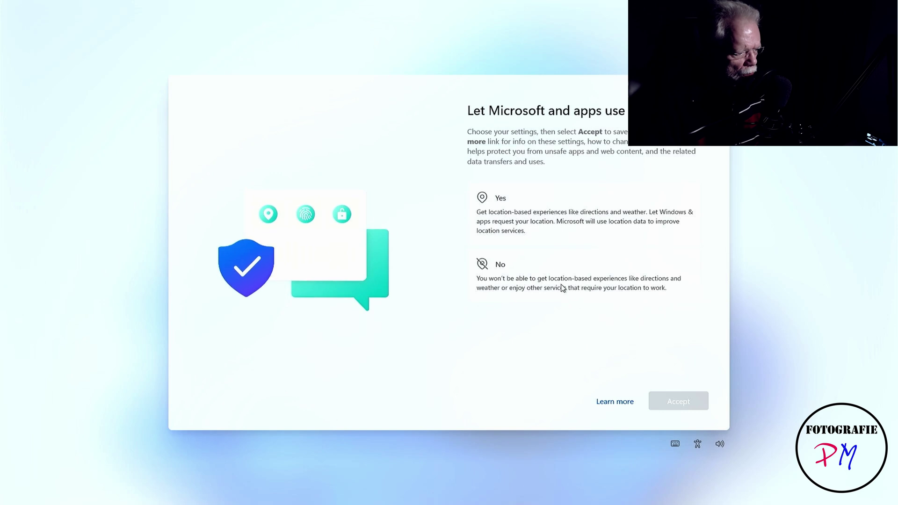
Decline location and Find my device, and send only required diagnostic data.
{"action": "left_click", "coordinate": [562, 286]}
{"action": "left_click", "coordinate": [679, 401]}
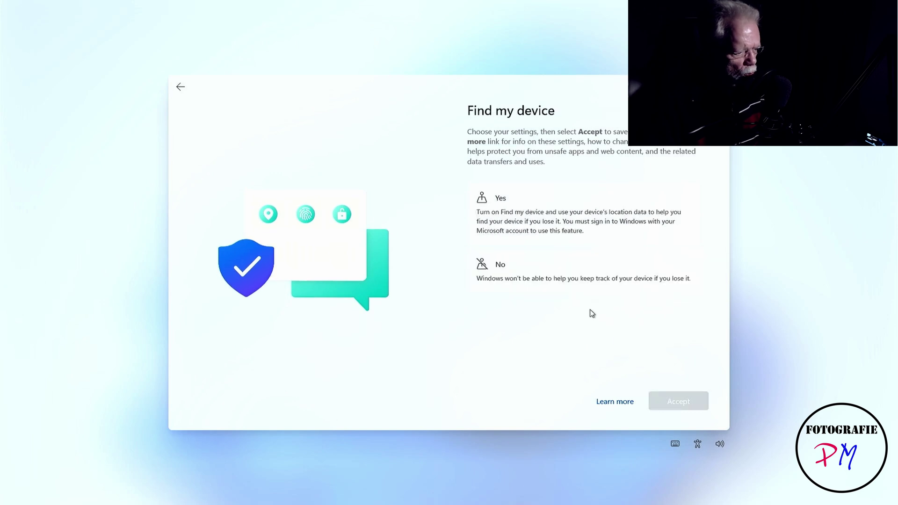
{"action": "left_click", "coordinate": [572, 280]}
{"action": "left_click", "coordinate": [664, 397]}
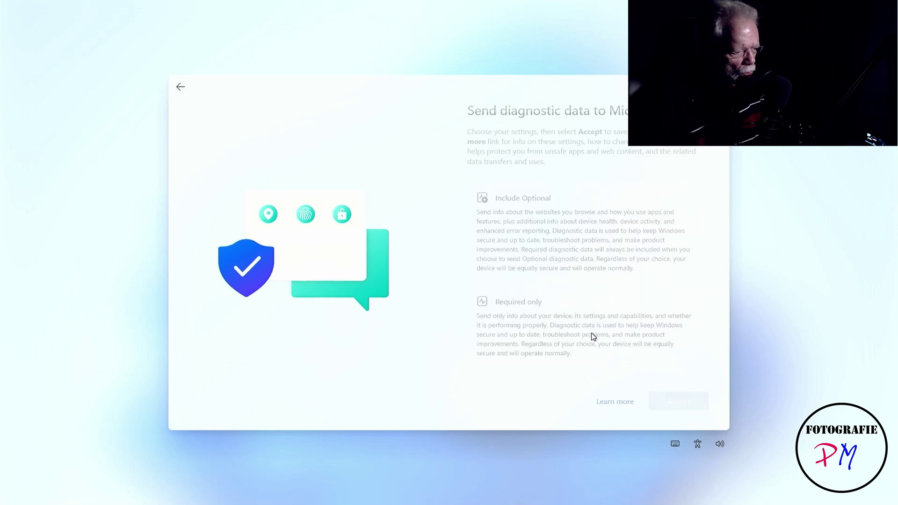
{"action": "left_click", "coordinate": [571, 318]}
{"action": "key", "text": "Return"}
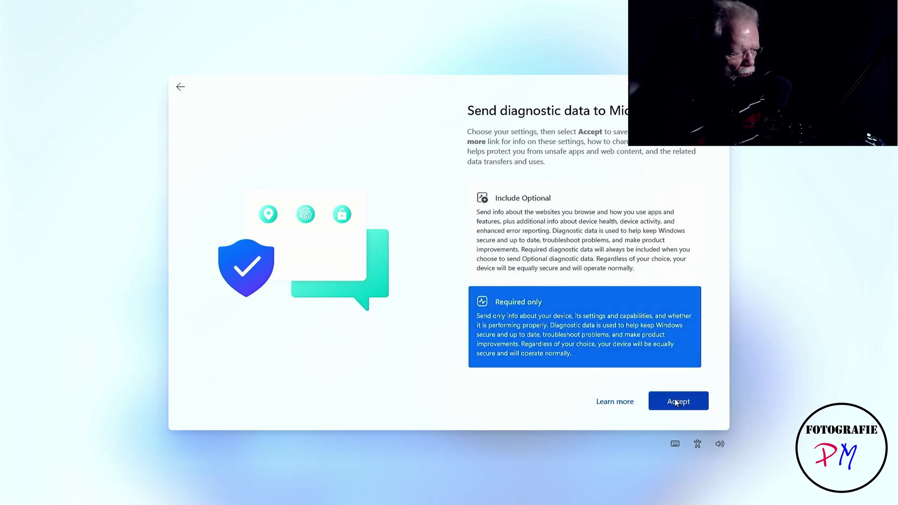
Decline inking and typing improvement and the advertising ID.
{"action": "left_click", "coordinate": [578, 283]}
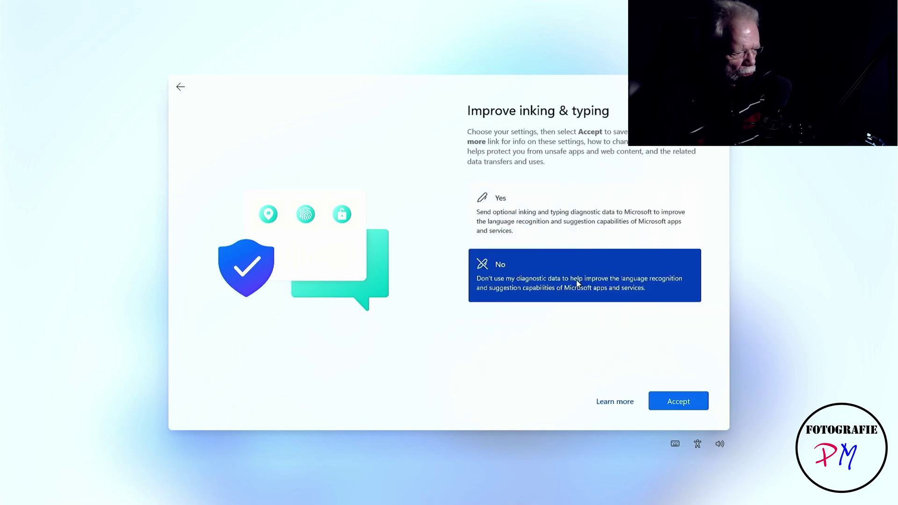
{"action": "key", "text": "Return"}
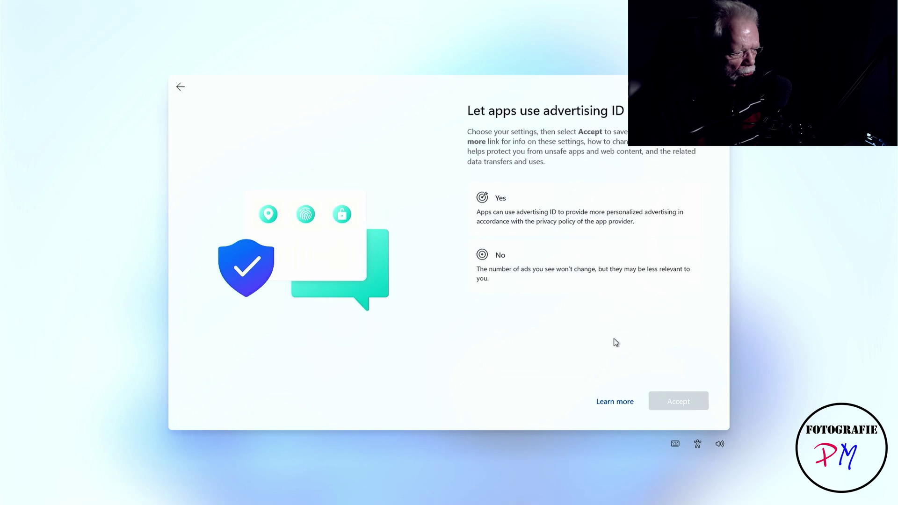
{"action": "left_click", "coordinate": [563, 275]}
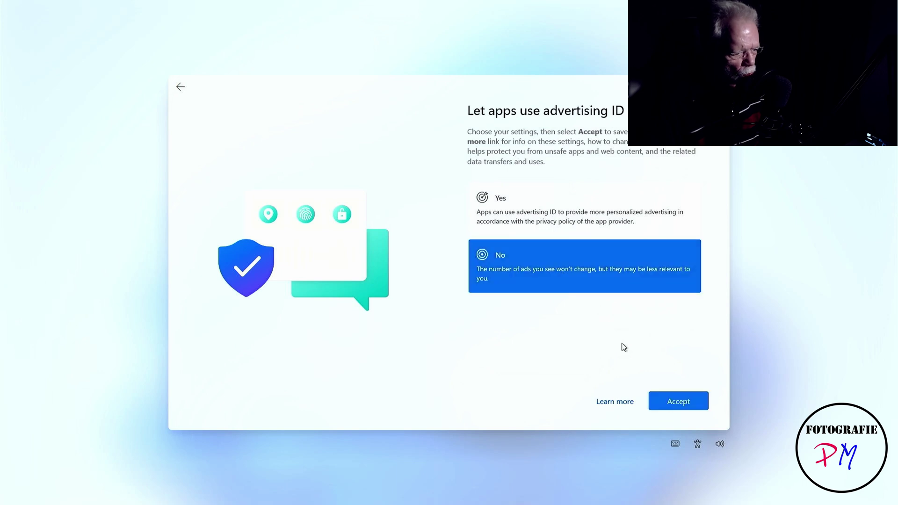
{"action": "left_click", "coordinate": [675, 401]}
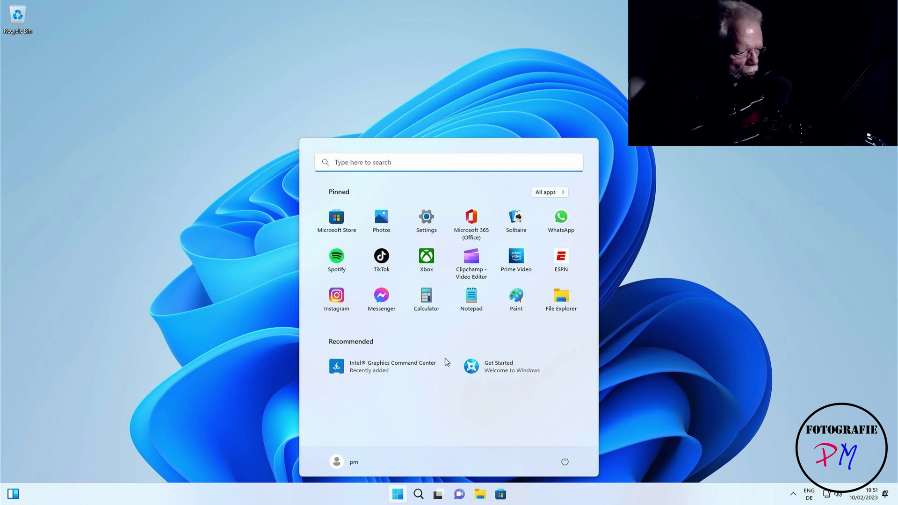
In File Explorer's This PC, view Local Disk (C:) properties: 27,9 GB used, 415 GB free.
{"action": "left_click", "coordinate": [565, 294]}
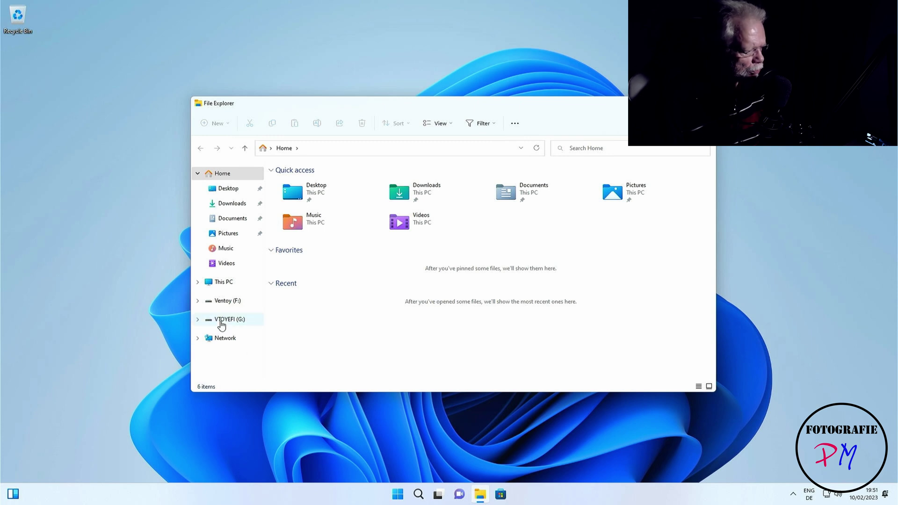
{"action": "left_click", "coordinate": [221, 283]}
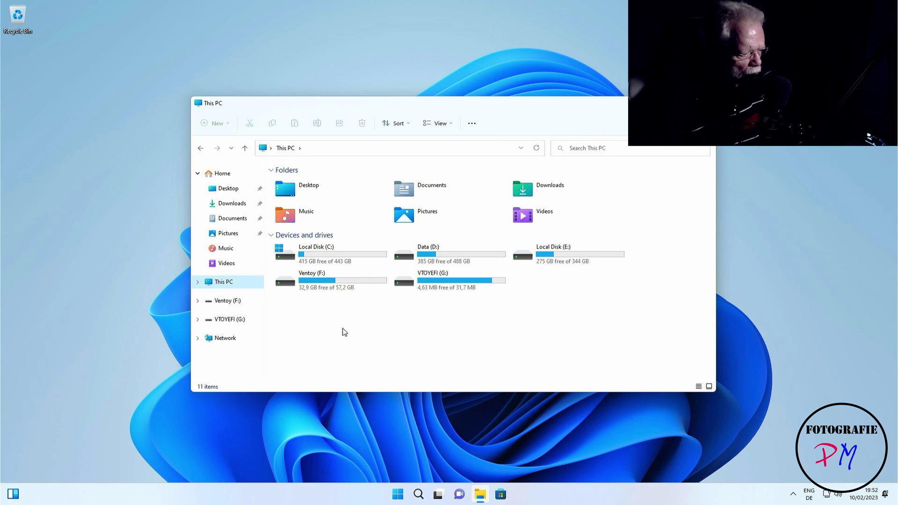
{"action": "right_click", "coordinate": [315, 252]}
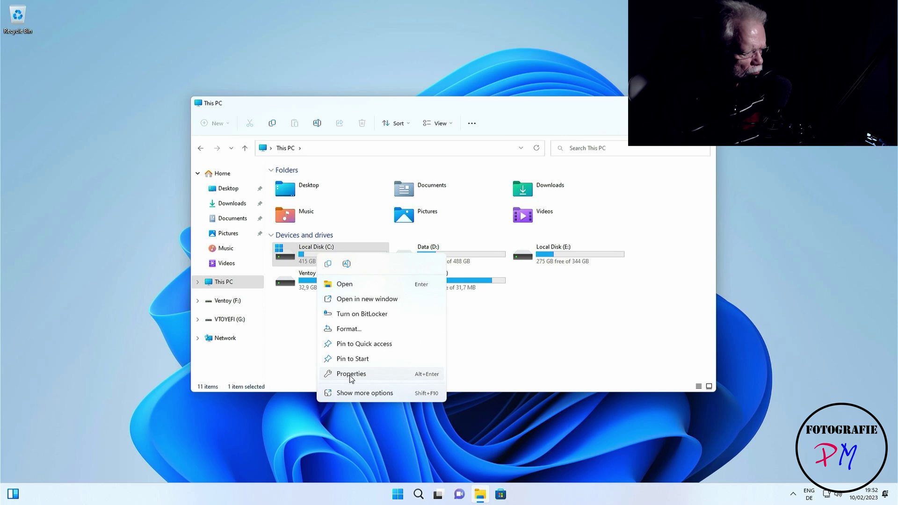
{"action": "left_click", "coordinate": [352, 373]}
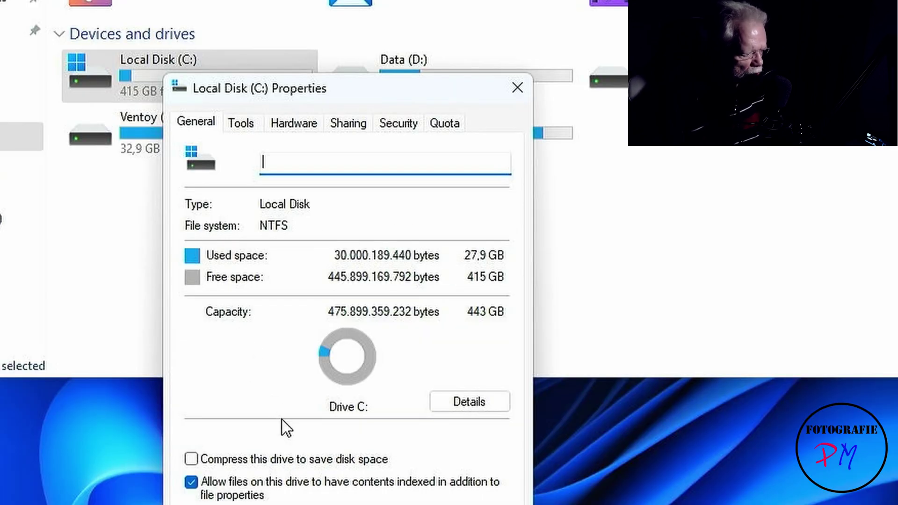
{"action": "key", "text": "Escape"}
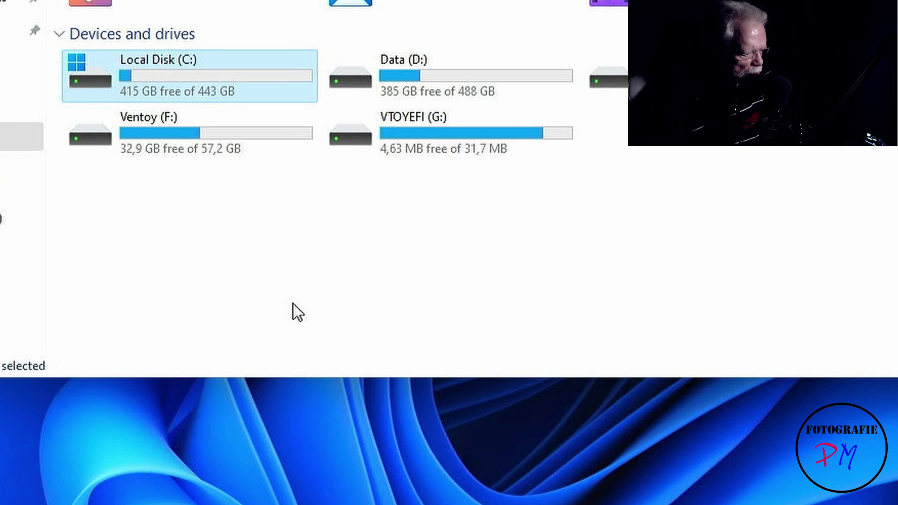
Open Command Prompt as administrator and enter powercfg -h off.
{"action": "key", "text": "super"}
{"action": "type", "text": "cmd"}
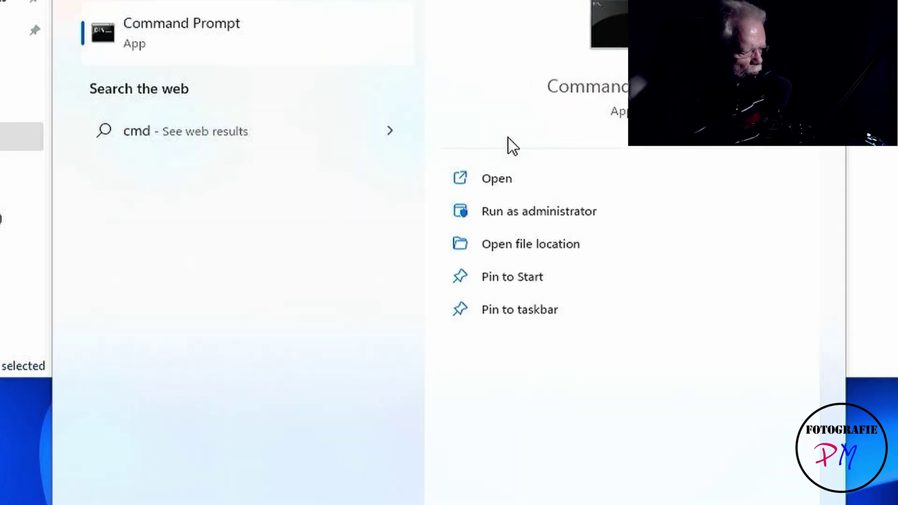
{"action": "left_click", "coordinate": [507, 212]}
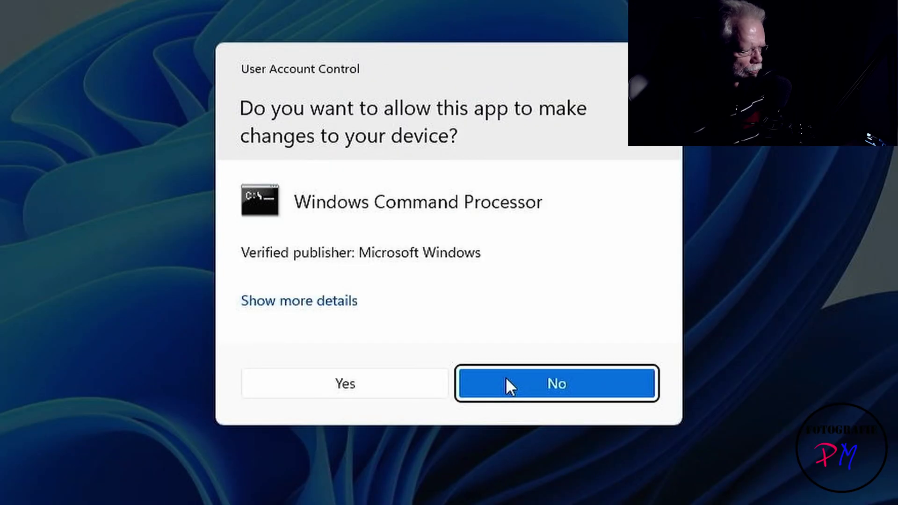
{"action": "left_click", "coordinate": [428, 380]}
{"action": "type", "text": "powercfg "}
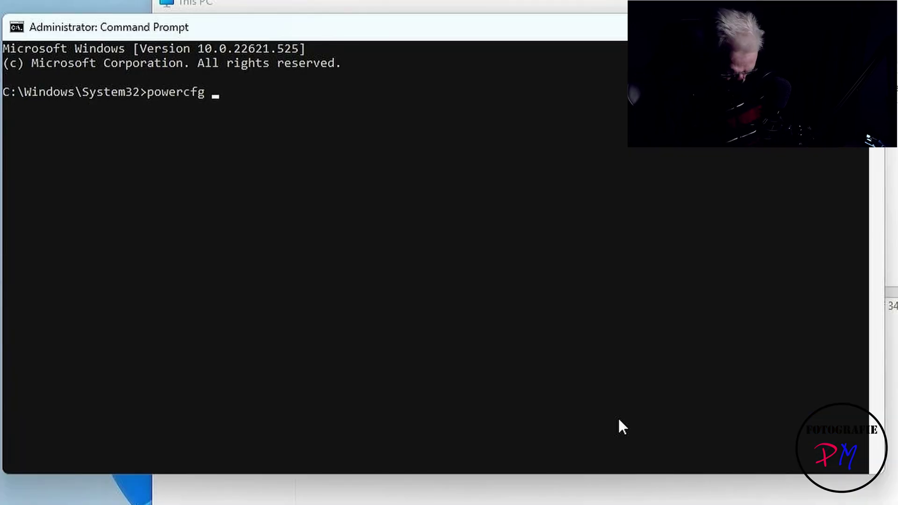
{"action": "type", "text": "-h off"}
{"action": "key", "text": "Return"}
Recheck Local Disk (C:) properties in File Explorer, then run the hibernation-off command.
{"action": "key", "text": "alt+Tab"}
{"action": "left_click", "coordinate": [331, 89]}
{"action": "right_click", "coordinate": [412, 302]}
{"action": "key", "text": "alt+Return"}
{"action": "key", "text": "Escape"}
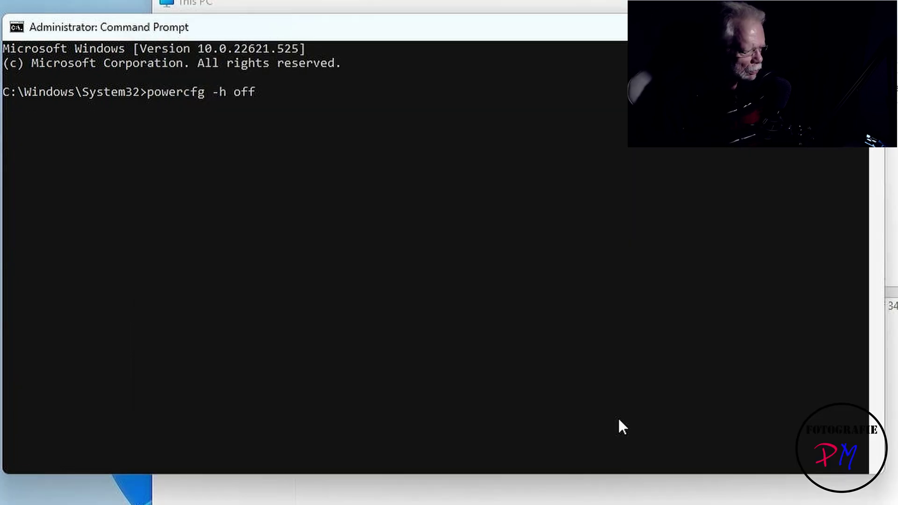
{"action": "key", "text": "Return"}
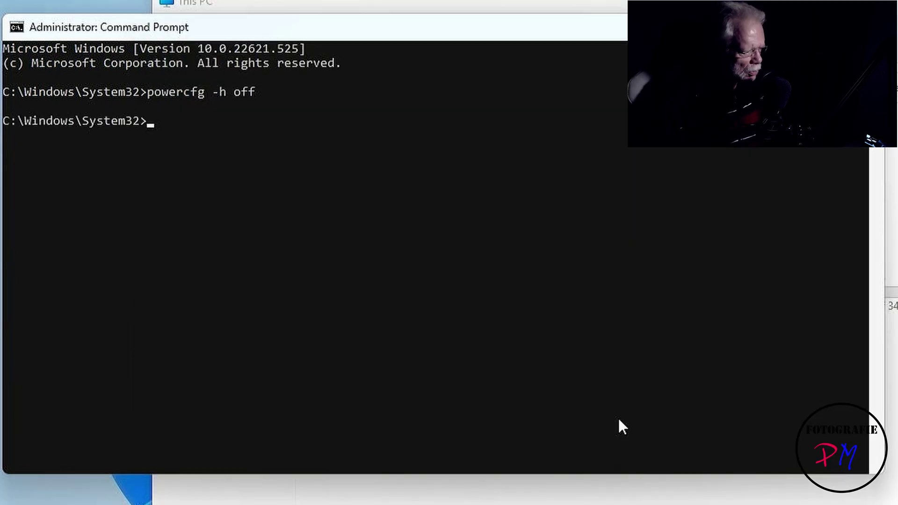